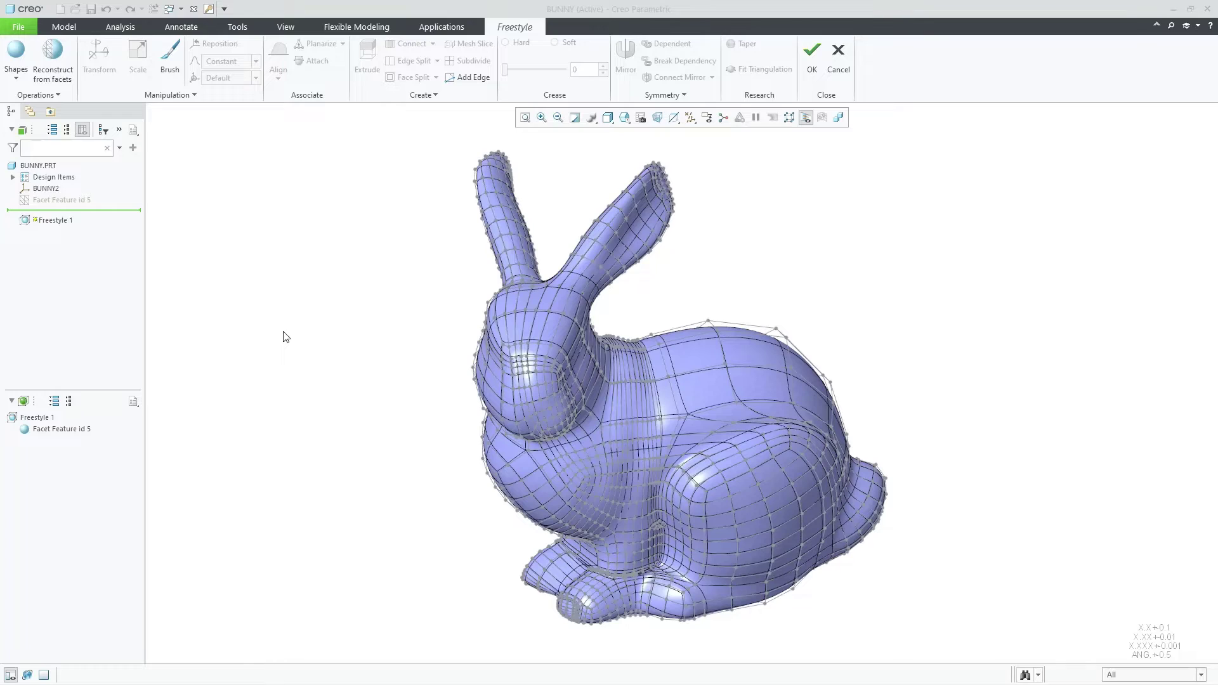
- Show Facet Feature id 5 at a finer resolution level and ready the Pull brush
mouse_move(283, 333)
middle_down()
mouse_move(312, 335)
mouse_move(281, 335)
middle_up()
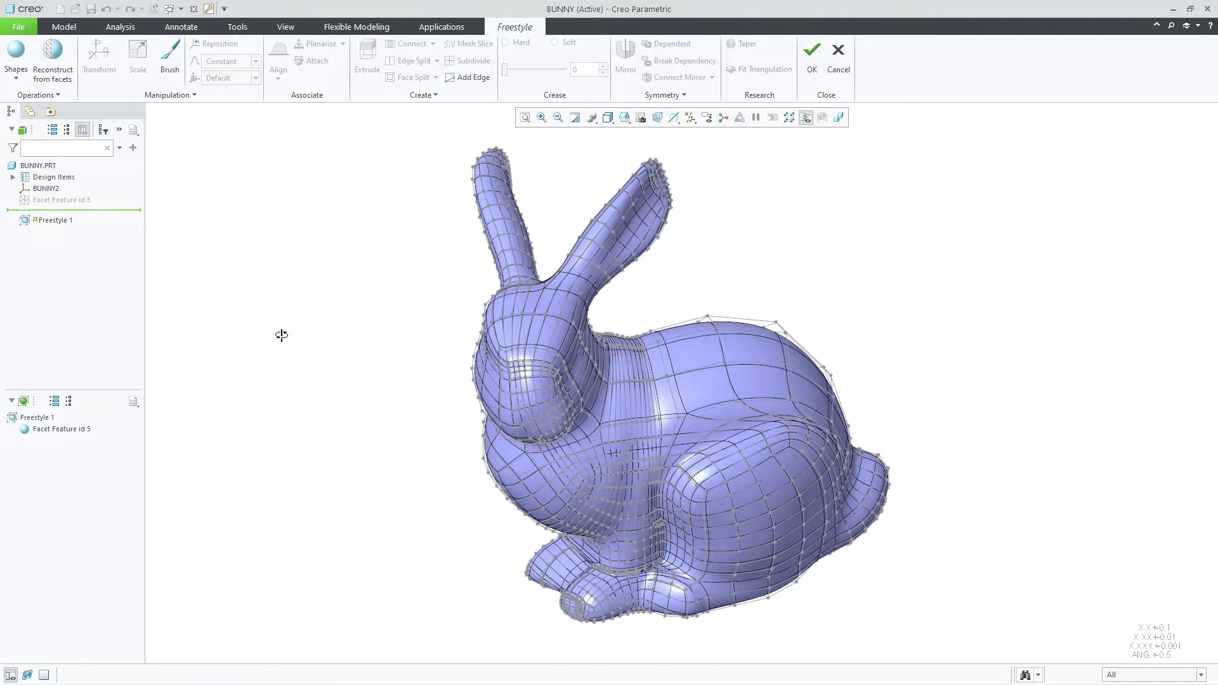
click(168, 69)
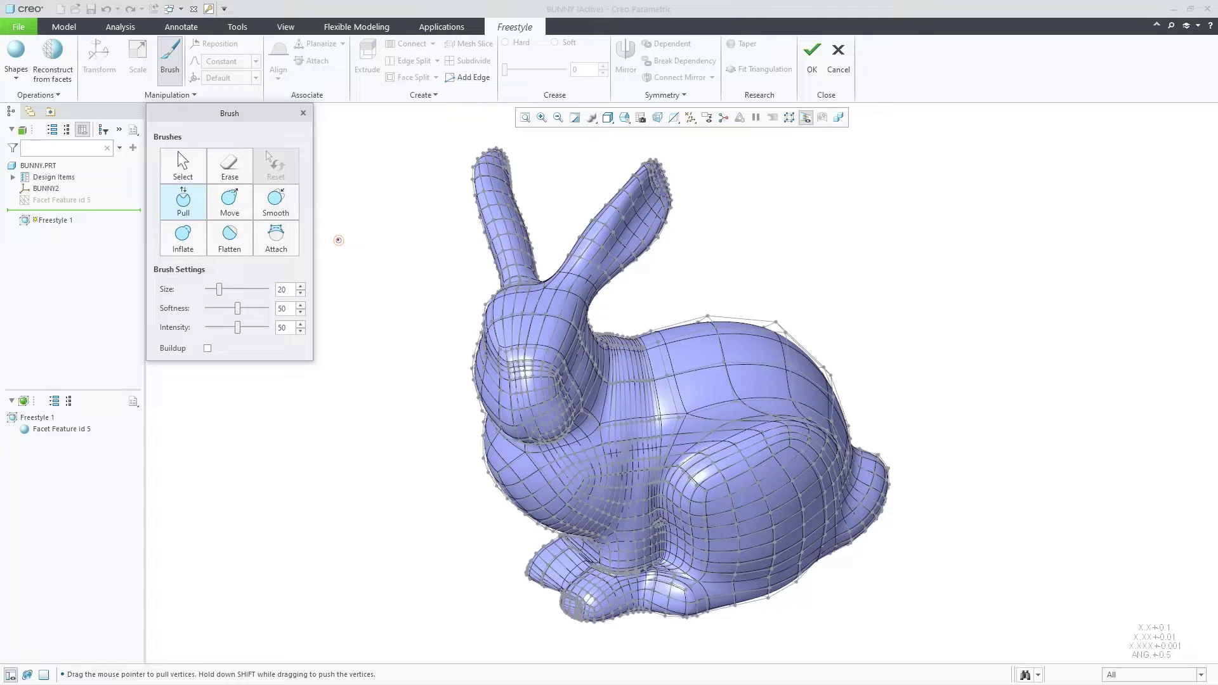
click(303, 114)
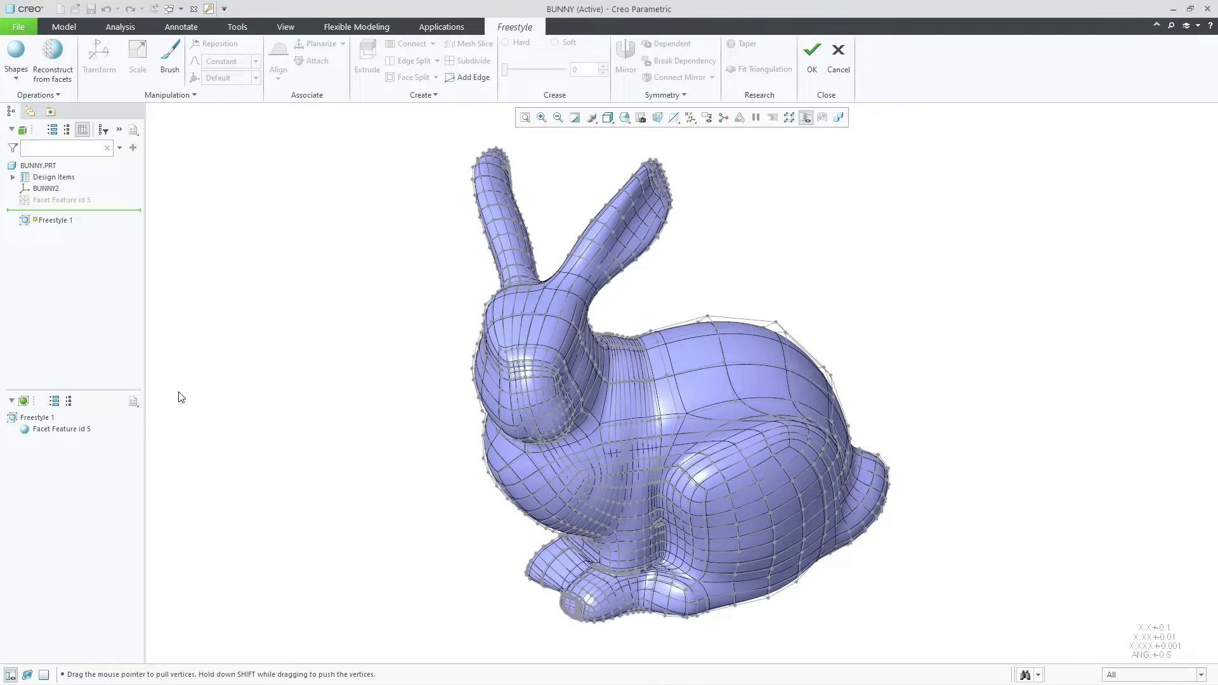
click(81, 433)
right_click(80, 430)
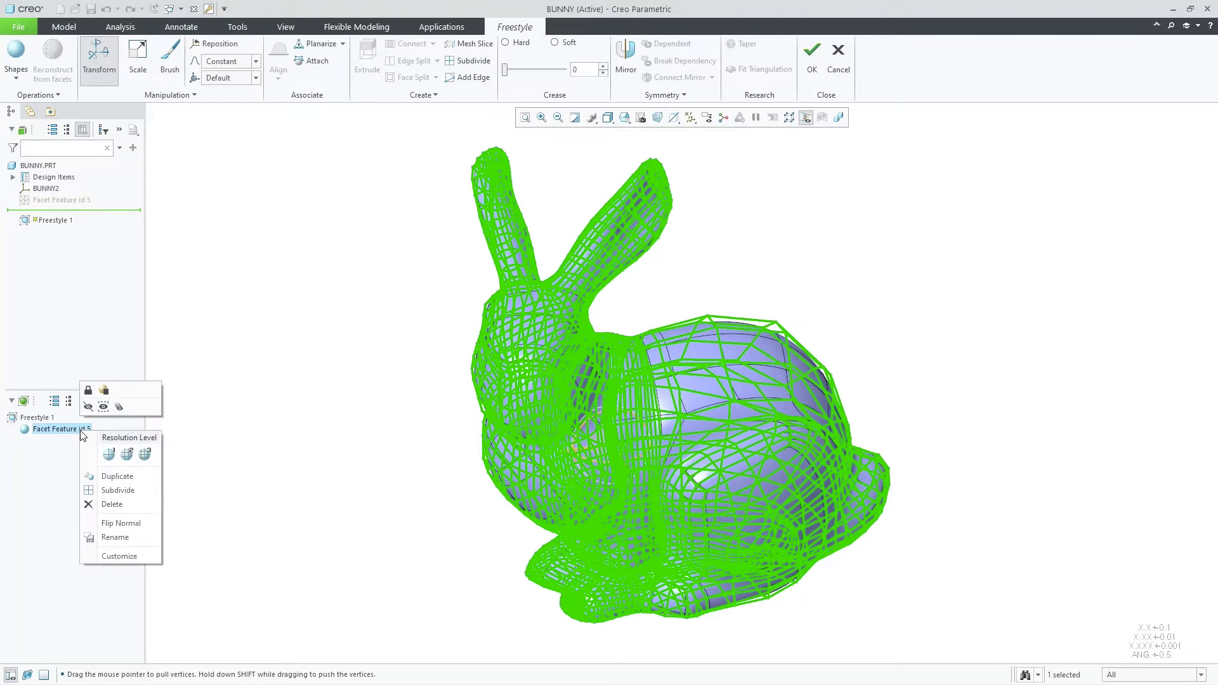
click(109, 453)
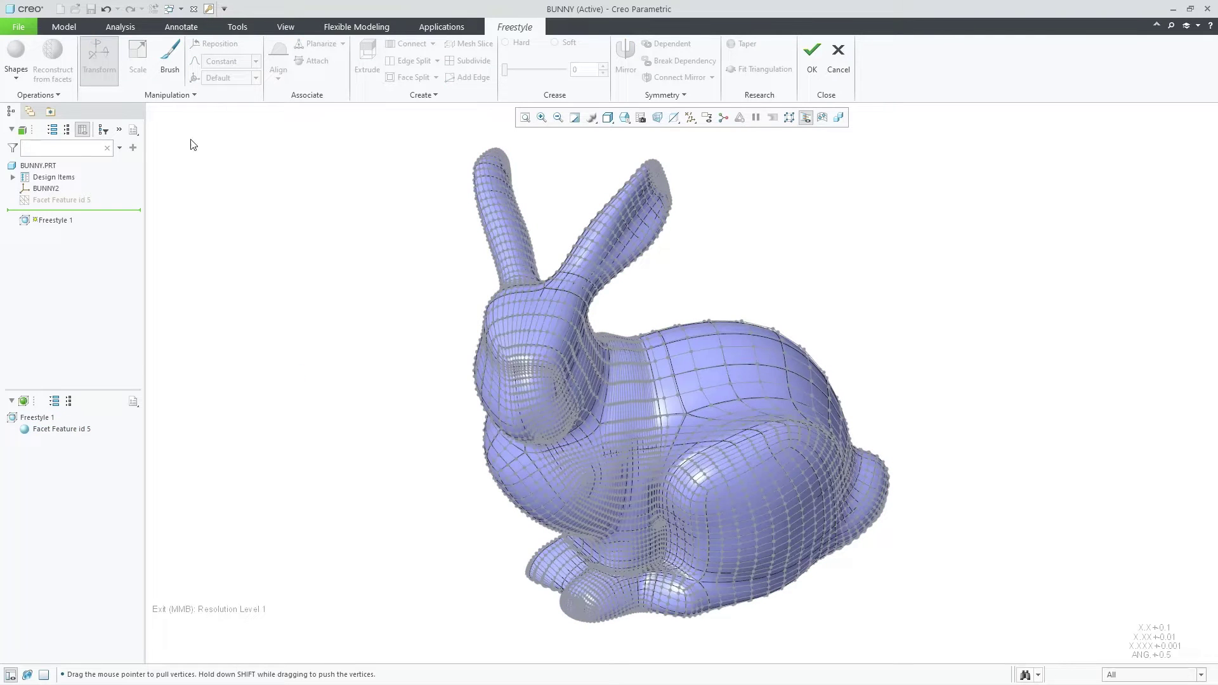
click(170, 60)
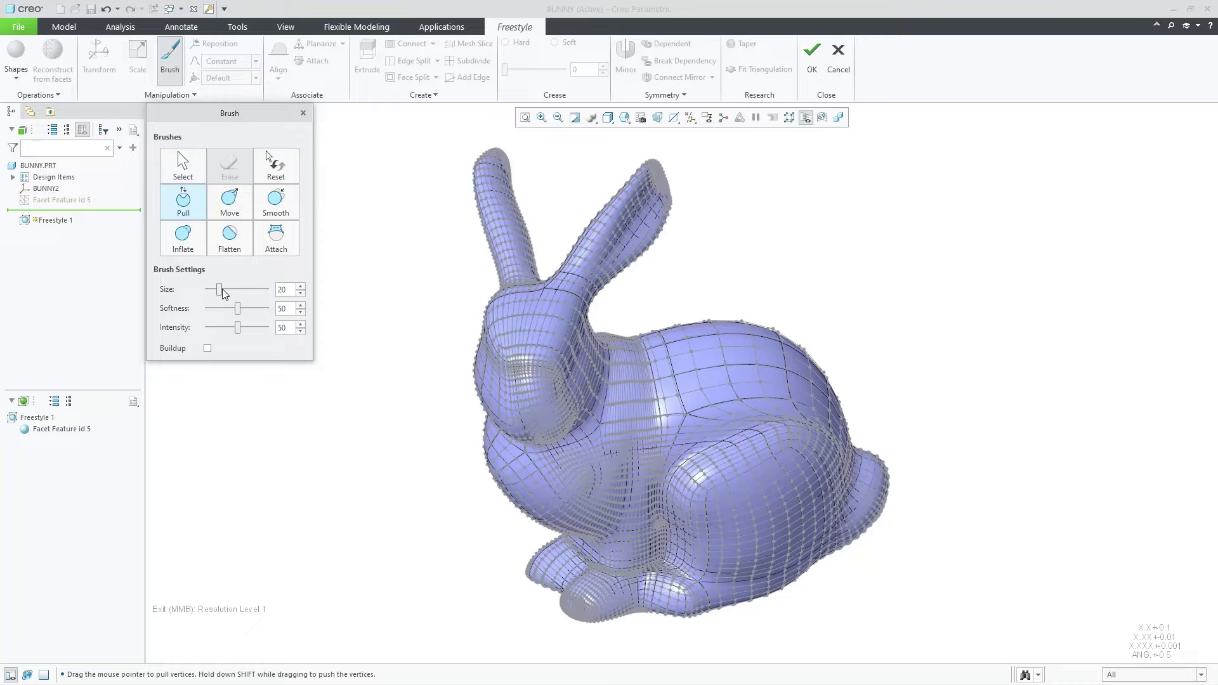
- Set the Pull brush to size 84, intensity 73 and softness 19
drag(222, 288, 258, 291)
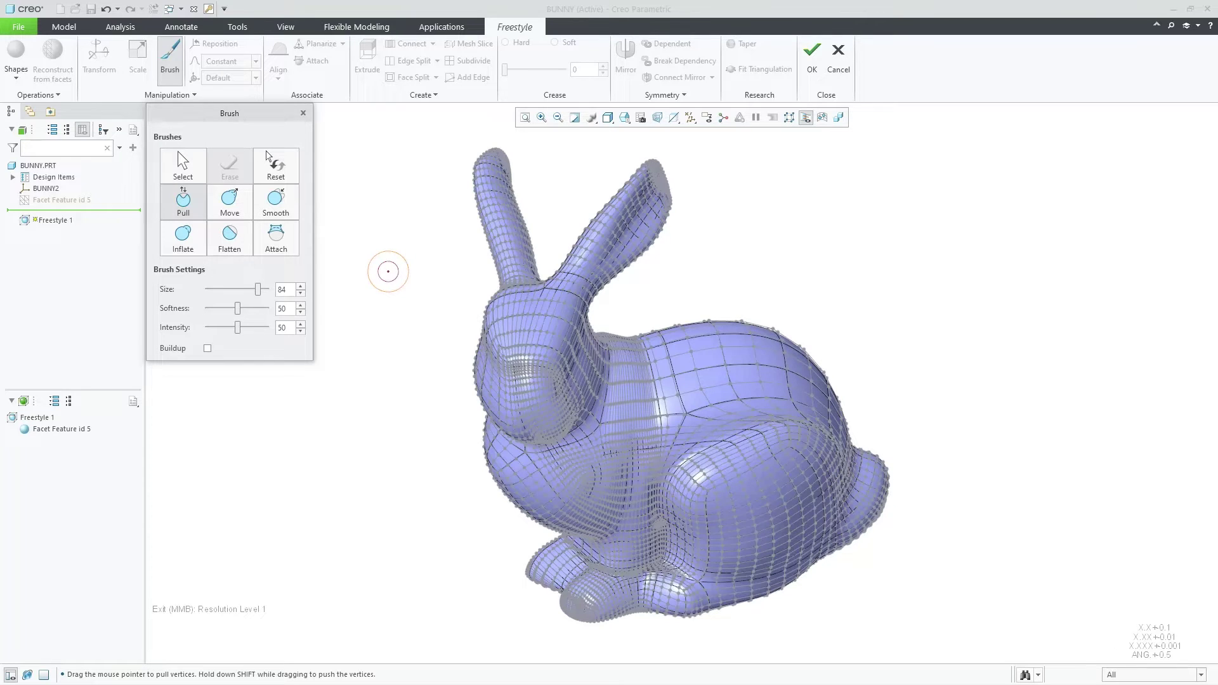
drag(238, 331, 251, 329)
drag(239, 309, 219, 309)
- Sweep two Pull brush strokes across the bunny's rear haunch to raise a ridge
scroll(761, 508, up, 5)
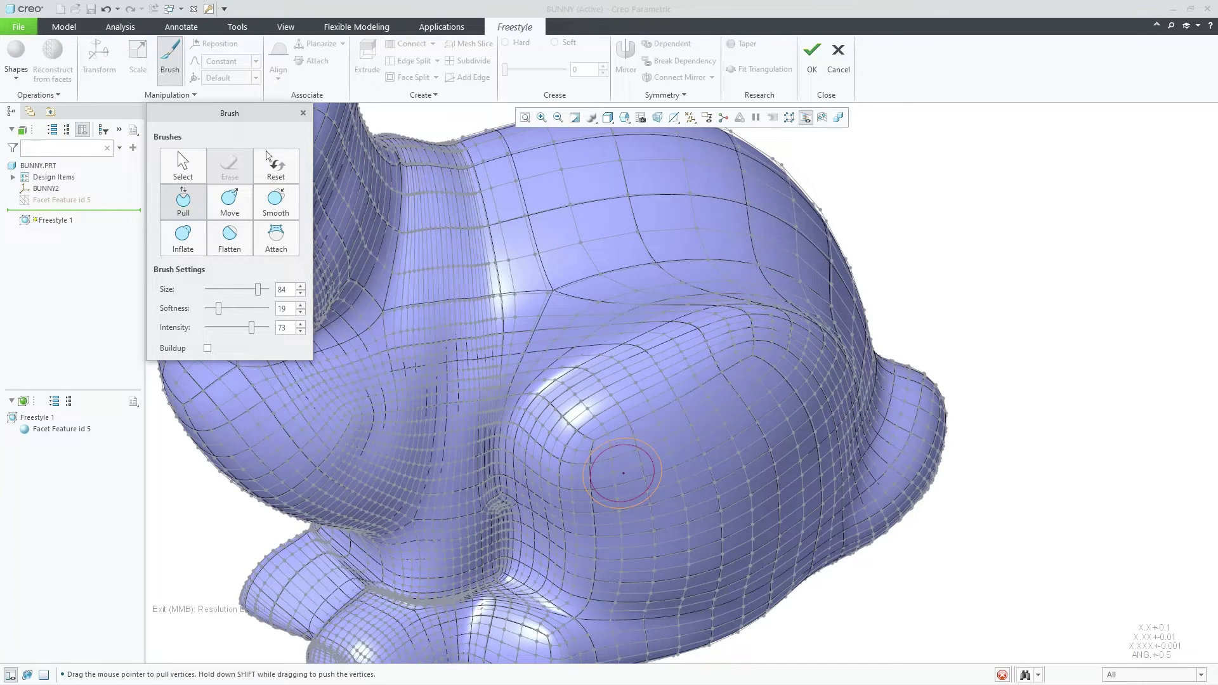
mouse_move(622, 473)
mouse_down()
mouse_move(763, 381)
mouse_move(783, 390)
mouse_move(781, 441)
mouse_move(655, 480)
mouse_up()
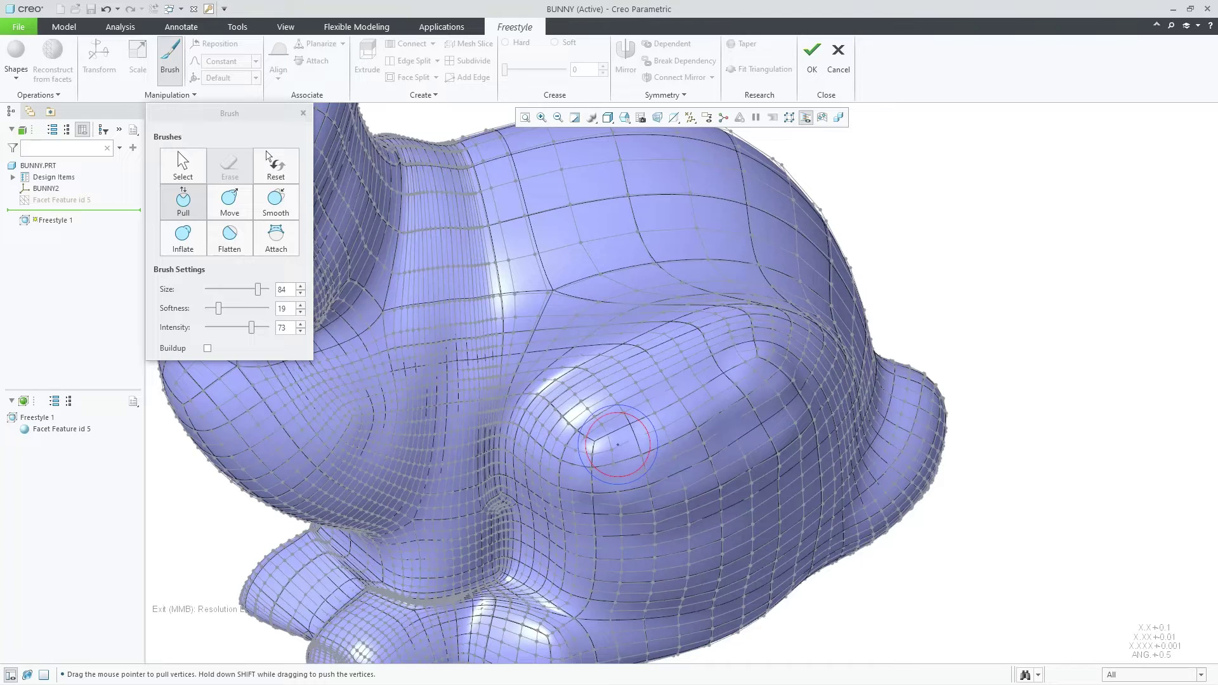
mouse_move(625, 440)
mouse_down()
mouse_move(698, 374)
mouse_move(758, 368)
mouse_move(755, 397)
mouse_up()
scroll(729, 406, up, 5)
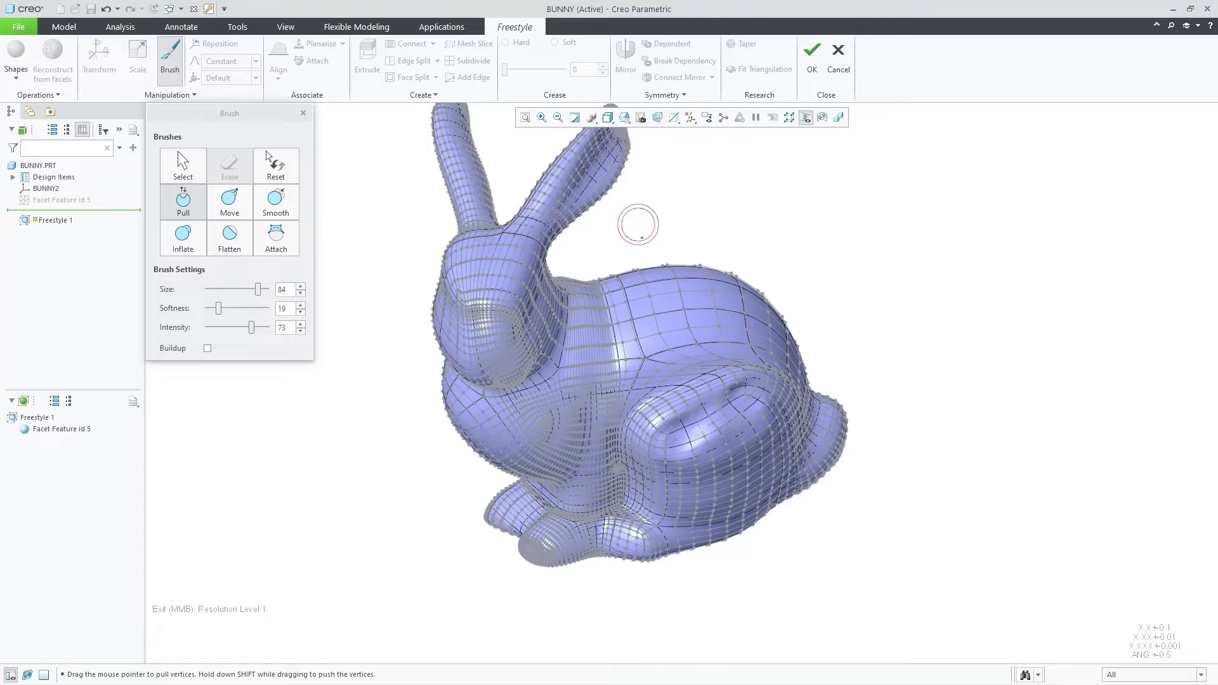
- Inflate the bunny's right ear along its length with the Inflate brush
middle_drag(637, 224, 720, 413)
scroll(620, 349, down, 4)
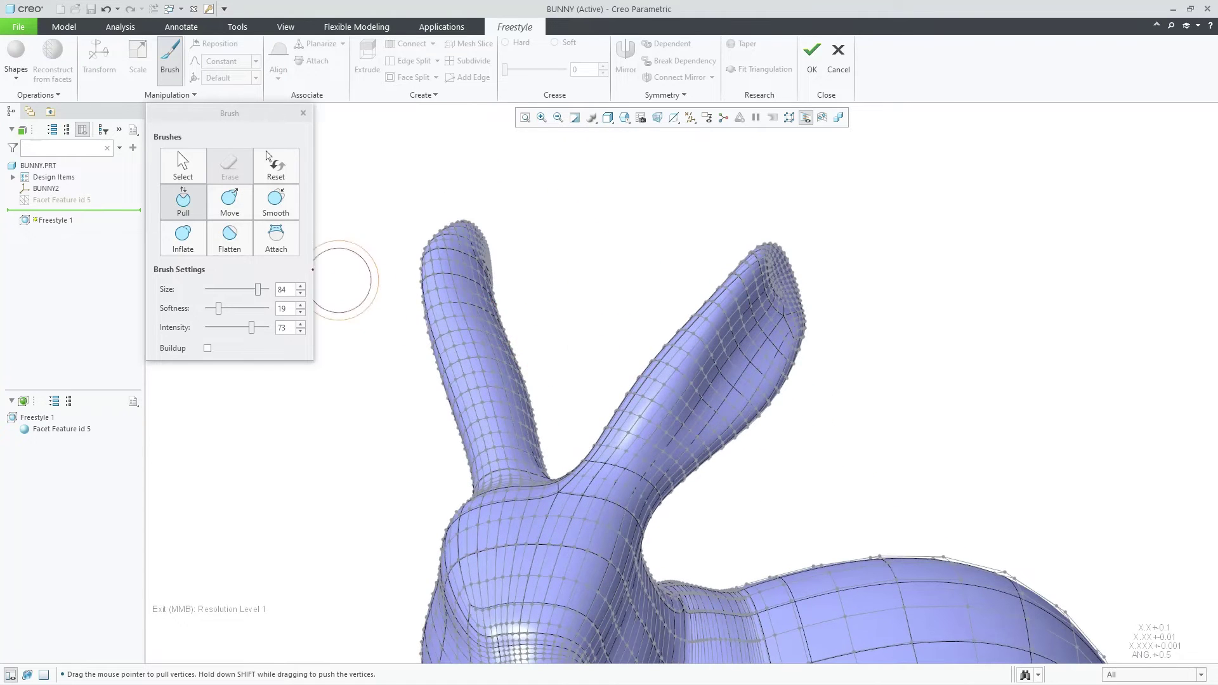
click(184, 236)
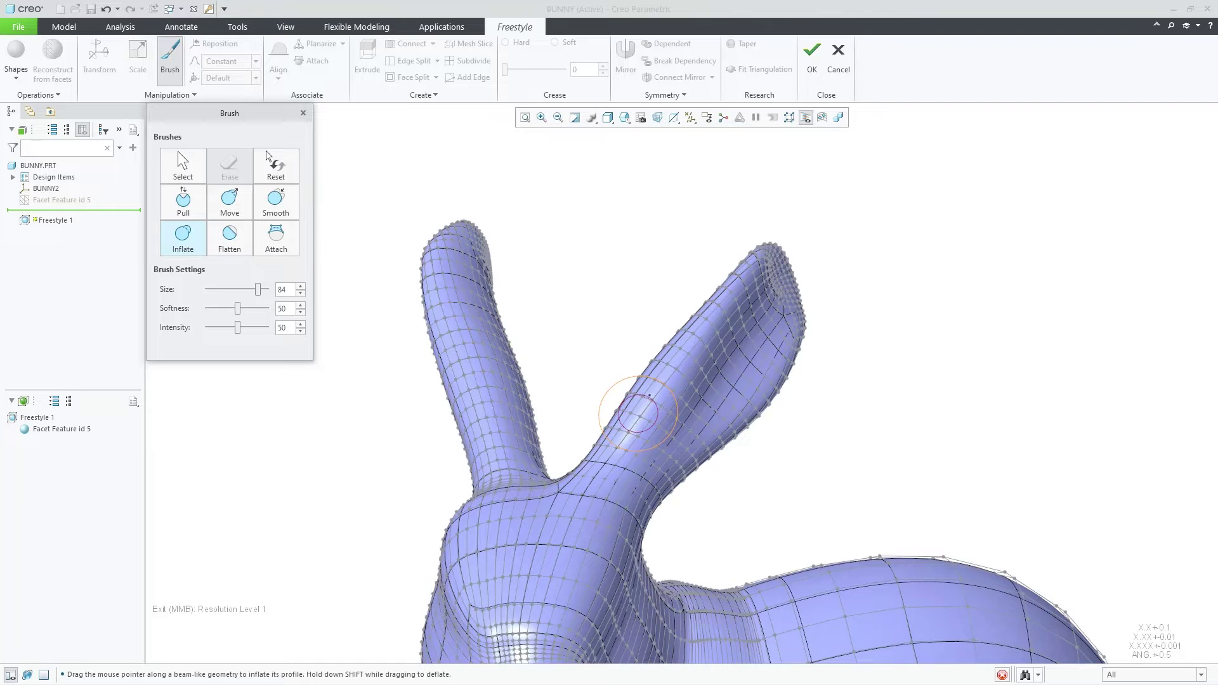
mouse_move(643, 406)
mouse_down()
mouse_move(666, 353)
mouse_move(720, 308)
mouse_up()
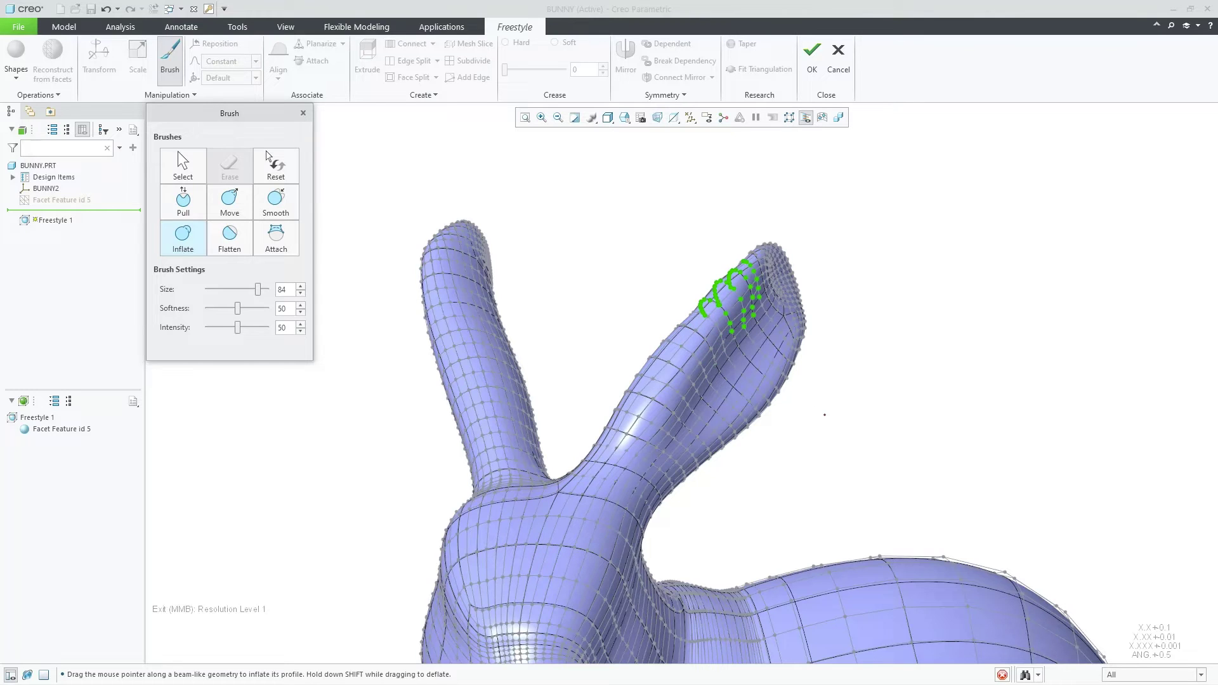
scroll(851, 437, down, 3)
mouse_move(906, 449)
ctrl+middle_down()
mouse_move(805, 326)
mouse_move(818, 345)
ctrl+middle_up()
- Brush-select 54 faces on the bunny's back and lift them upward with Transform
click(186, 168)
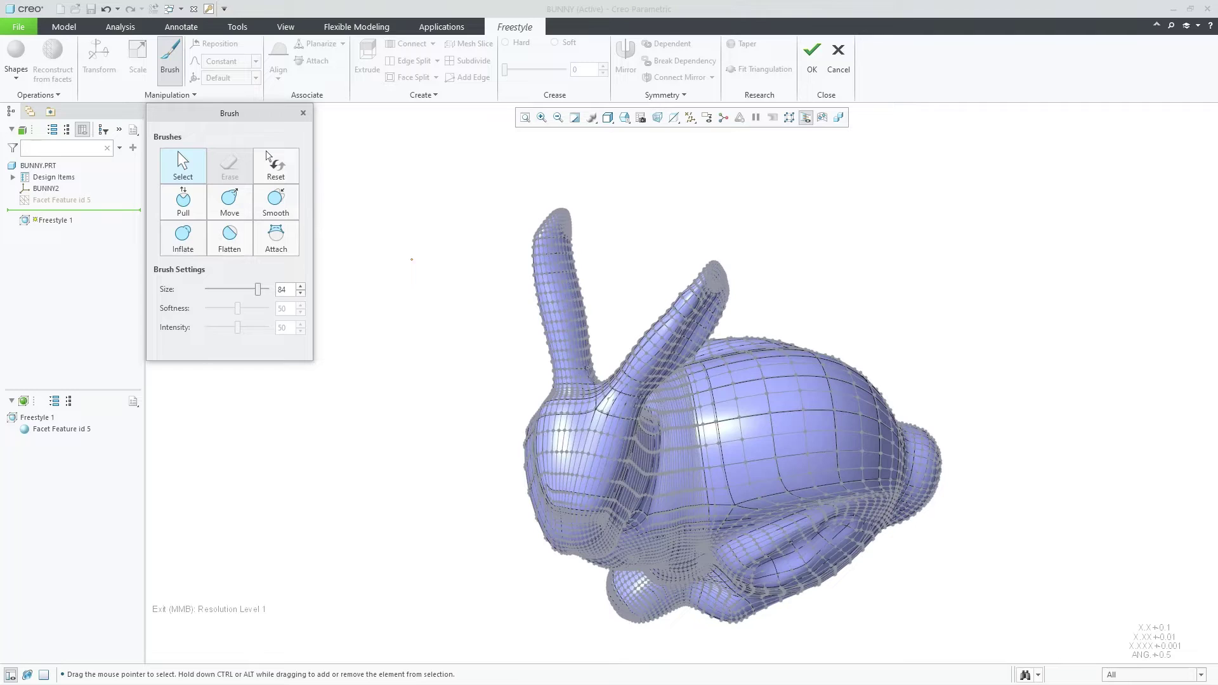
mouse_move(735, 404)
mouse_down()
mouse_move(739, 419)
mouse_move(841, 423)
mouse_move(851, 443)
mouse_move(837, 381)
mouse_move(746, 374)
mouse_move(781, 398)
mouse_up()
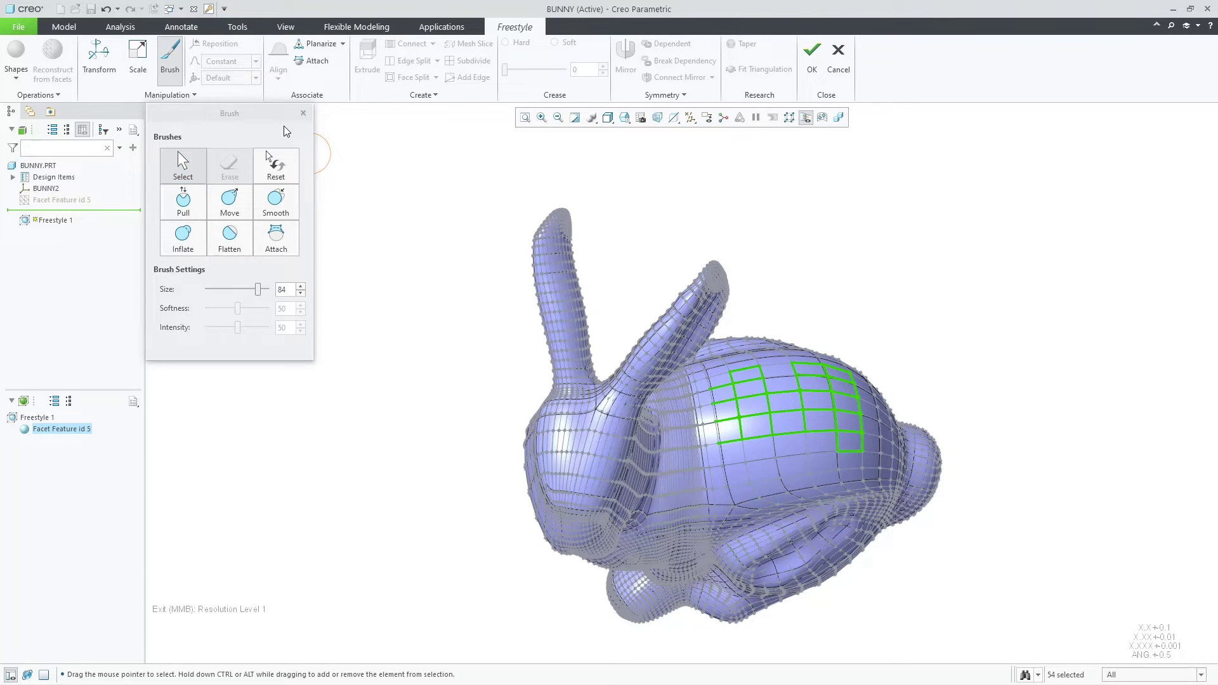
click(302, 113)
mouse_move(820, 507)
middle_down()
mouse_move(828, 517)
mouse_move(877, 424)
middle_up()
drag(877, 424, 887, 397)
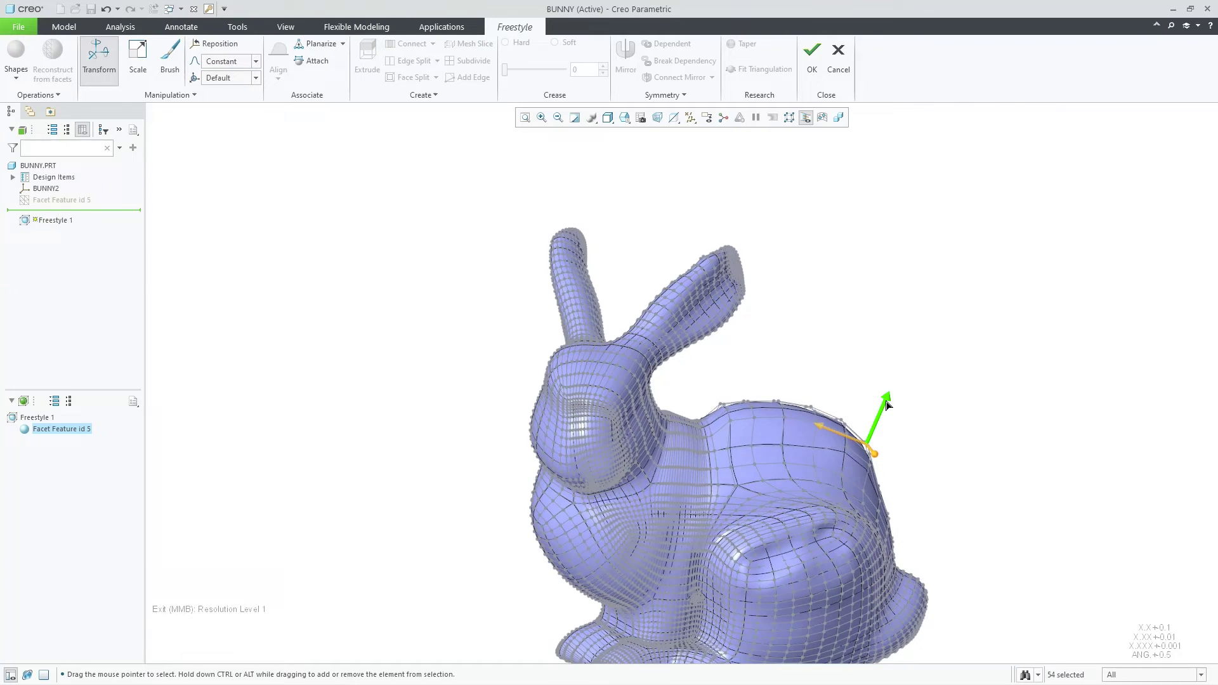
middle_drag(969, 391, 930, 472)
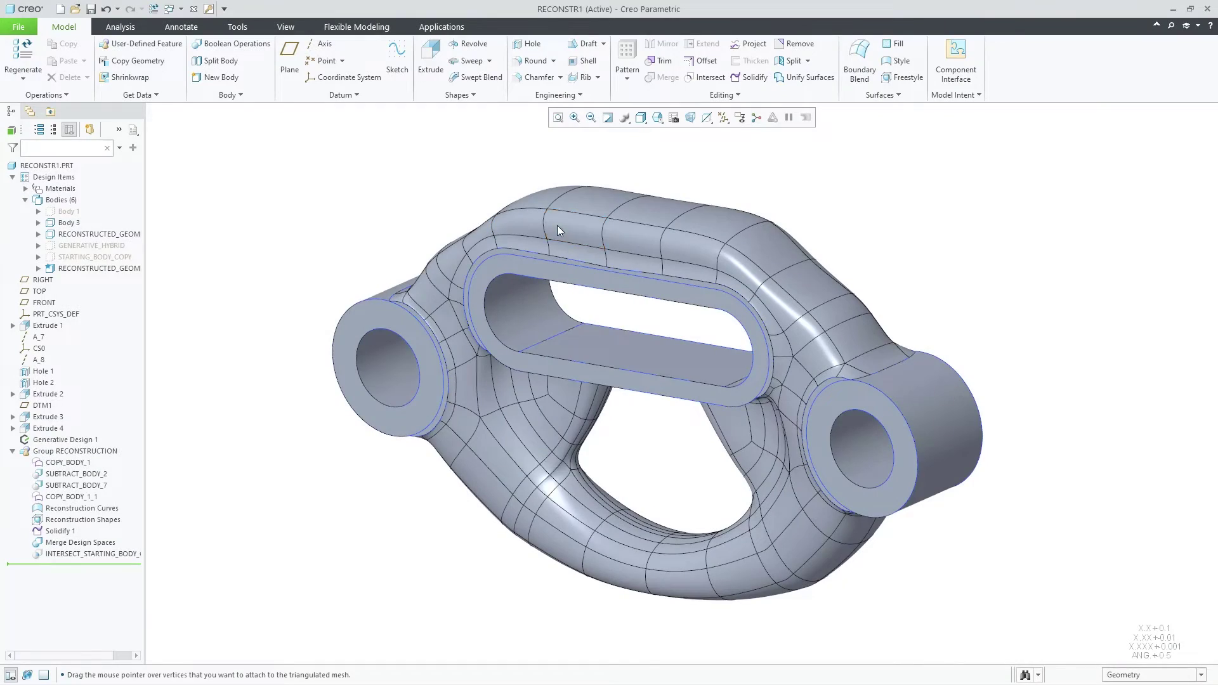
- Switch to RECONSTR1 and start editing its Generative_Shape control mesh
click(557, 226)
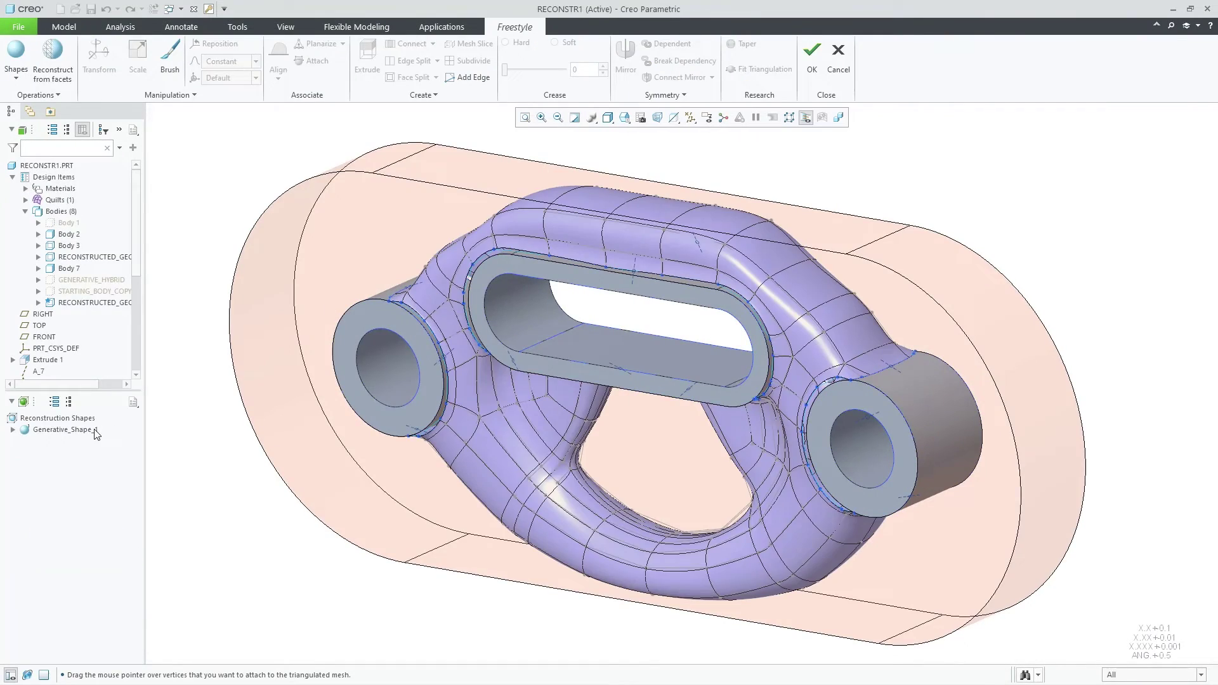
right_click(95, 431)
click(122, 453)
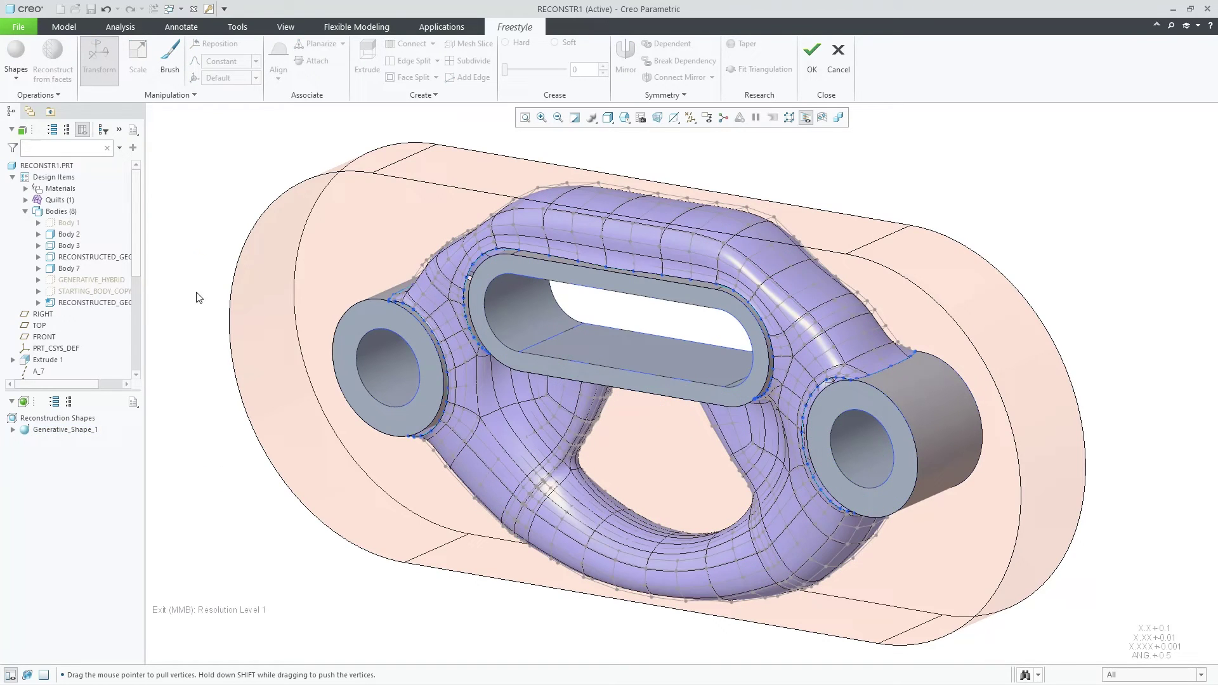
- Choose the Flatten brush oriented to the pink surface, with size 84 and softness 84
click(167, 67)
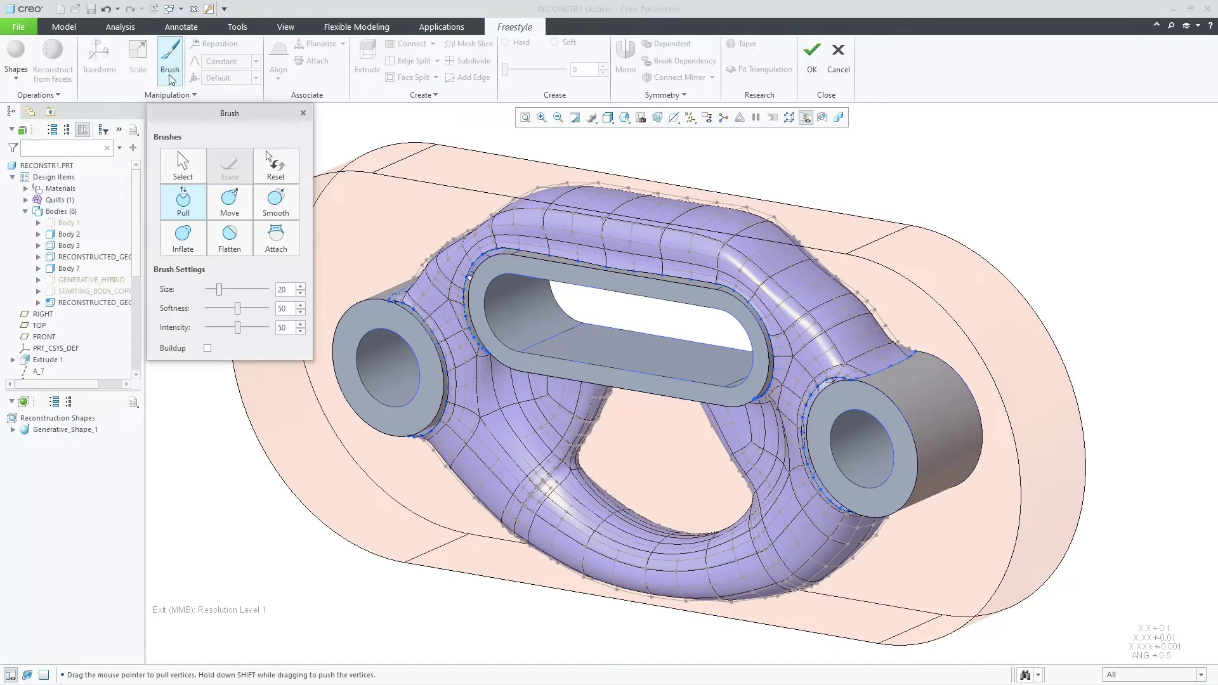
click(224, 248)
click(476, 172)
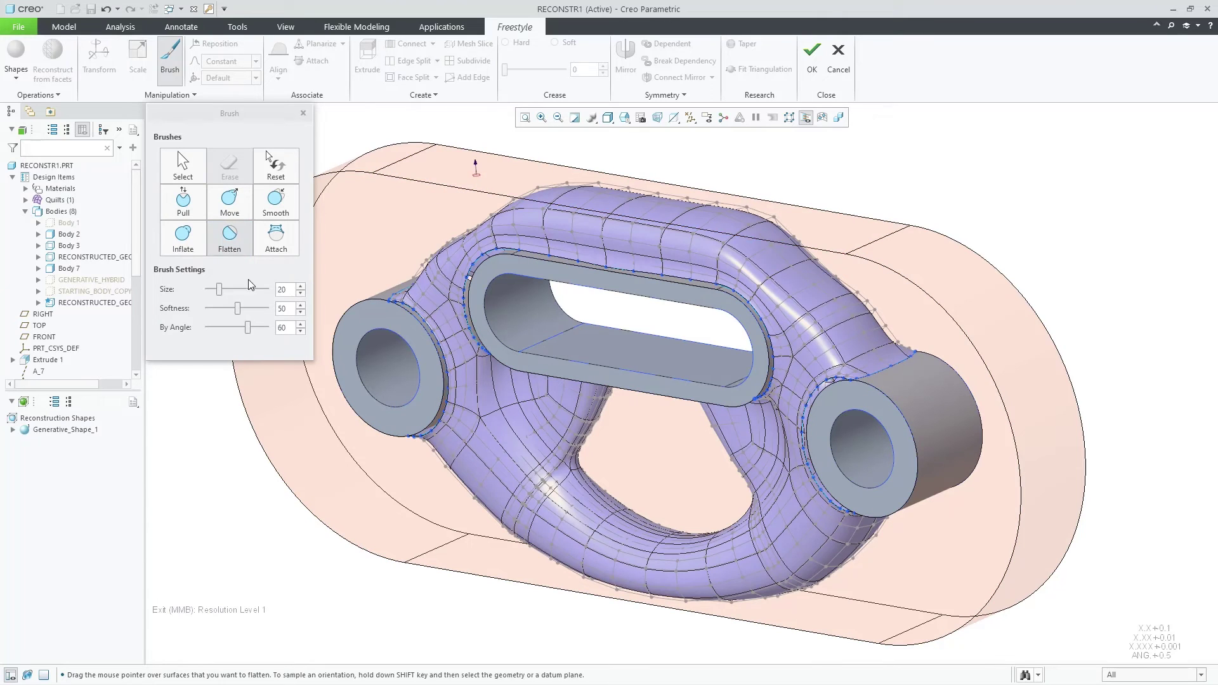
mouse_move(220, 290)
mouse_down()
mouse_move(257, 289)
mouse_move(264, 307)
mouse_up()
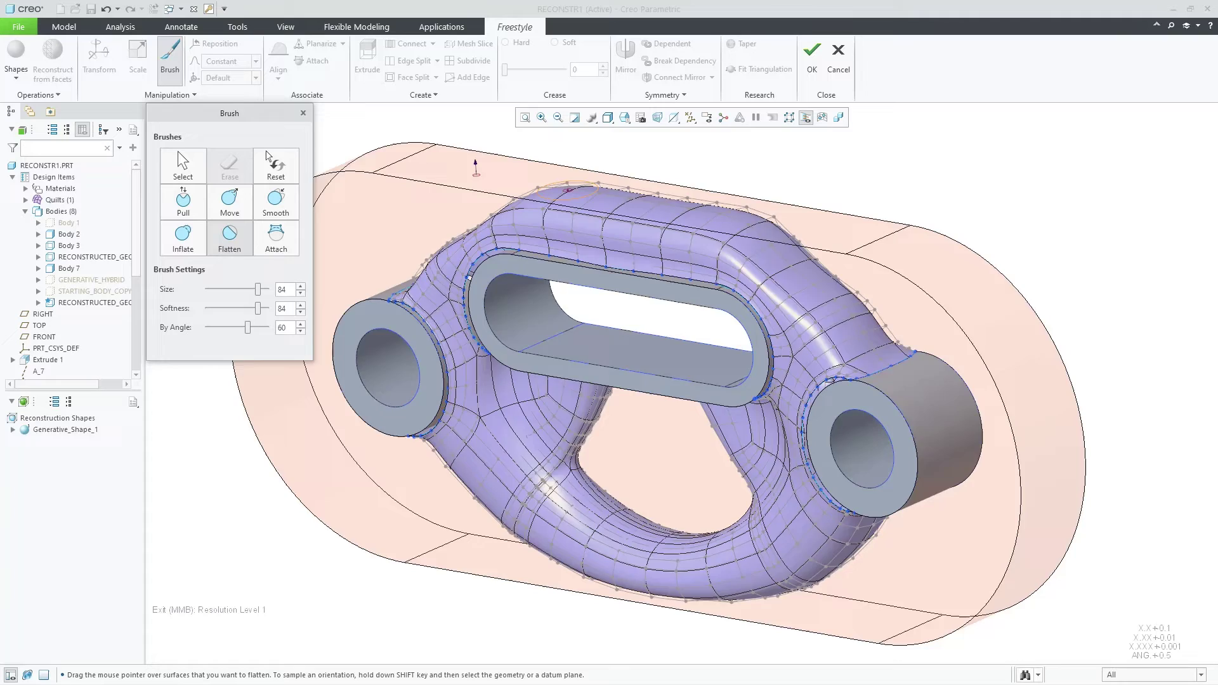
mouse_move(578, 184)
middle_down()
mouse_move(563, 184)
mouse_move(574, 202)
middle_up()
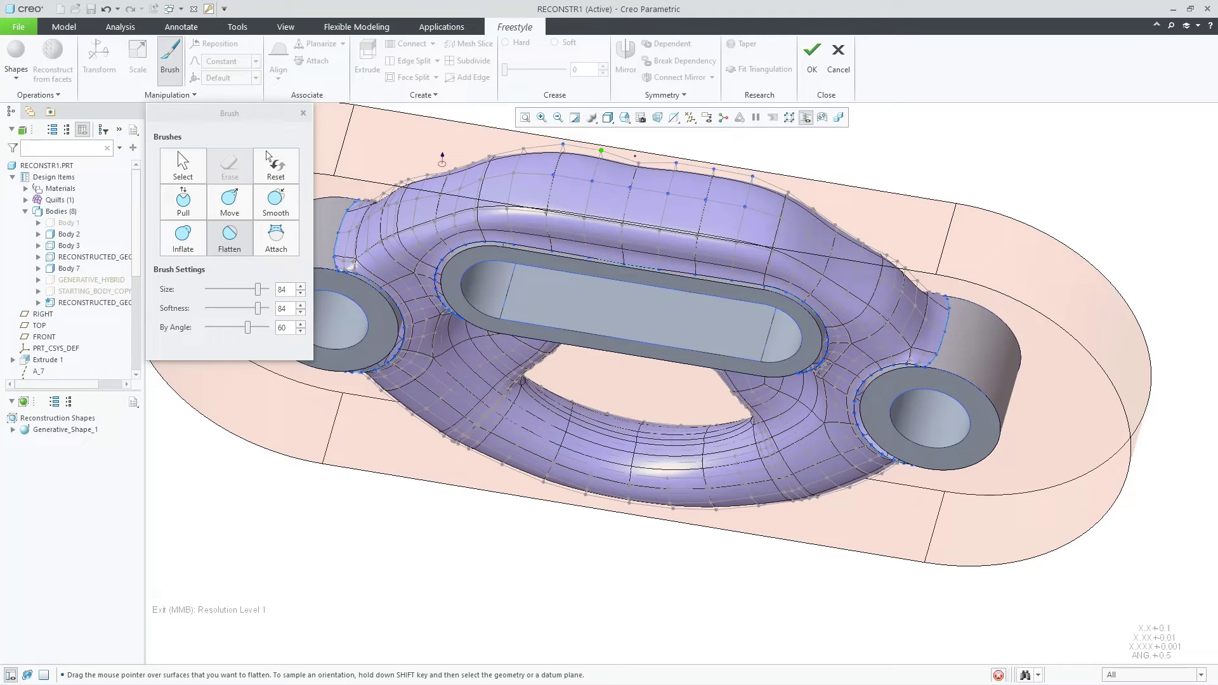
- Attach the bracket's top-edge vertices to GENERATIVE_HYBRID with the Attach brush
click(275, 247)
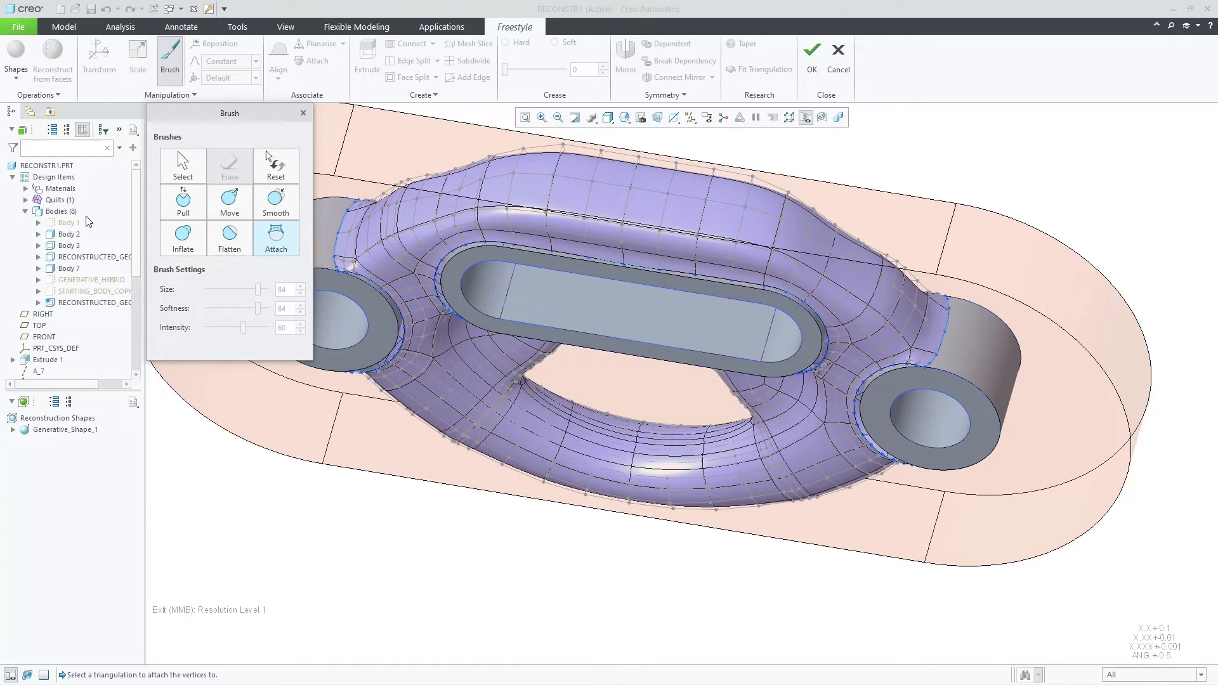
click(88, 280)
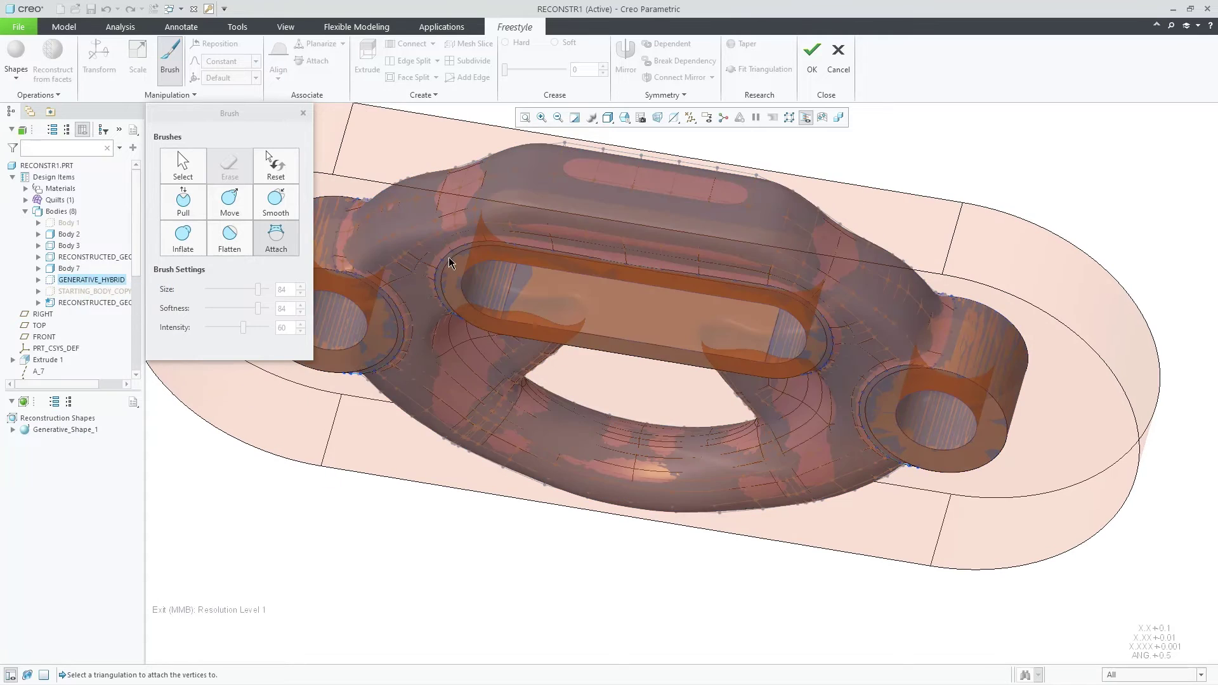
click(555, 186)
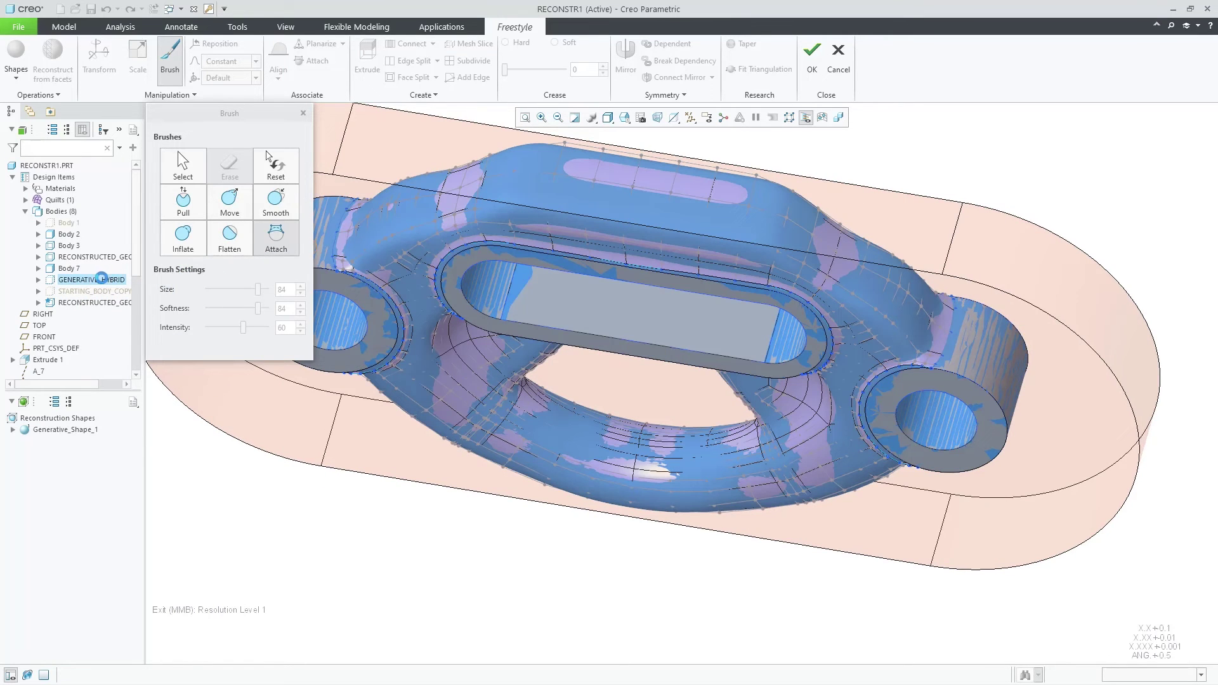
middle_drag(558, 285, 570, 193)
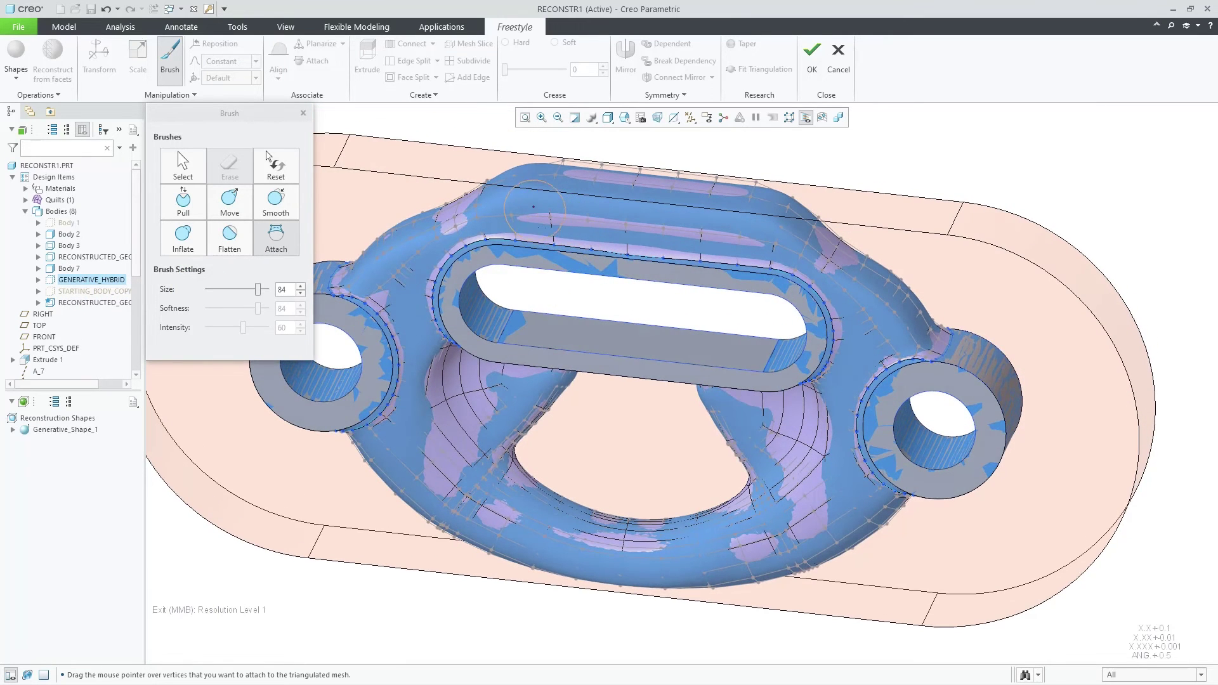
drag(534, 207, 627, 210)
drag(706, 233, 758, 240)
mouse_move(705, 205)
mouse_down()
mouse_move(750, 197)
mouse_move(568, 172)
mouse_up()
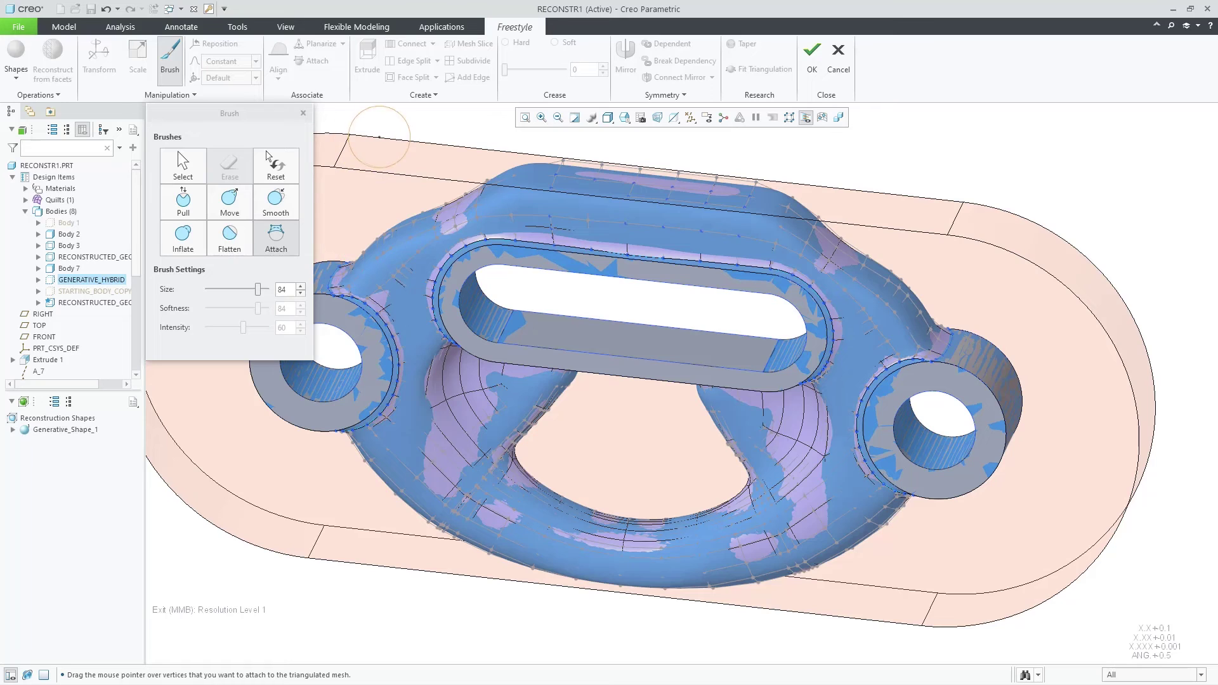
- Apply the Freestyle edits, hide the GENERATIVE_HYBRID body, and tilt the bracket into view
click(814, 70)
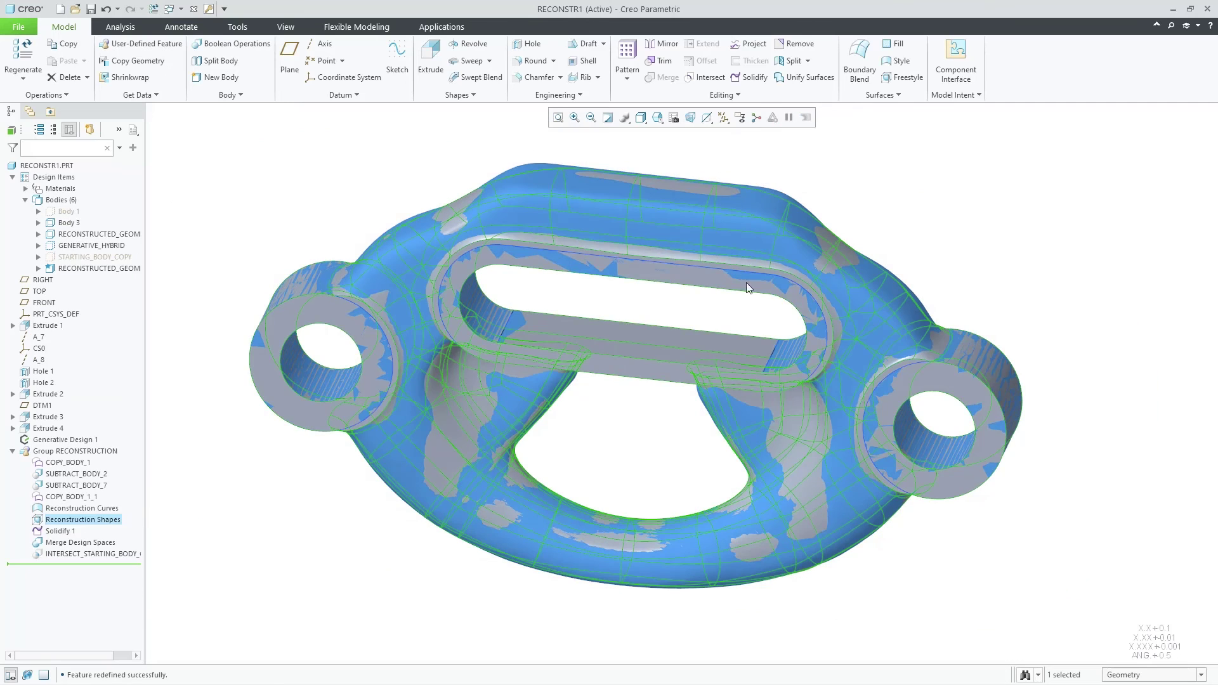
right_click(106, 247)
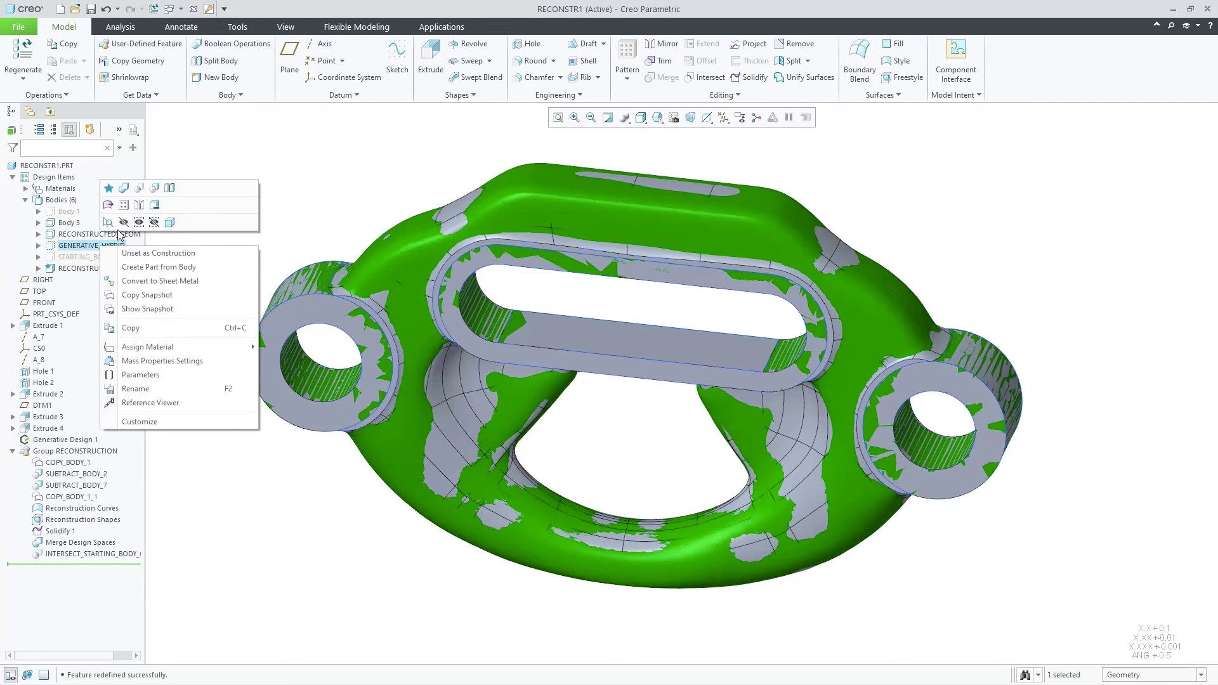
click(125, 227)
middle_drag(578, 473, 582, 409)
shift+middle_drag(641, 515, 682, 429)
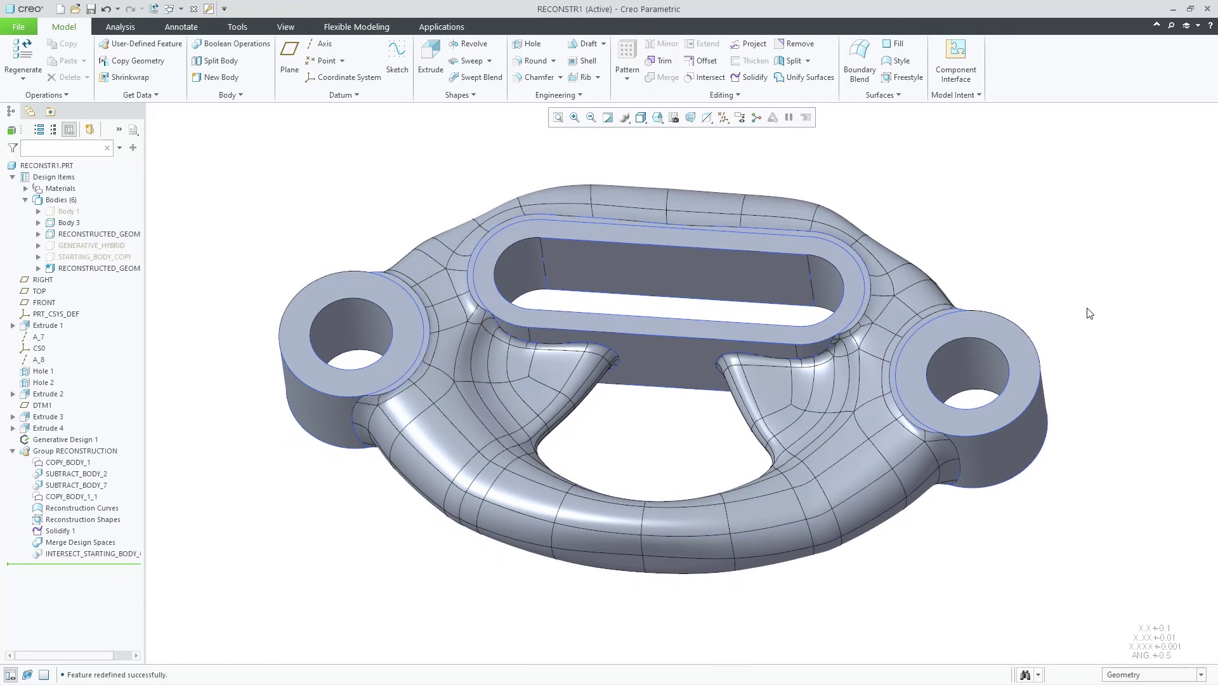